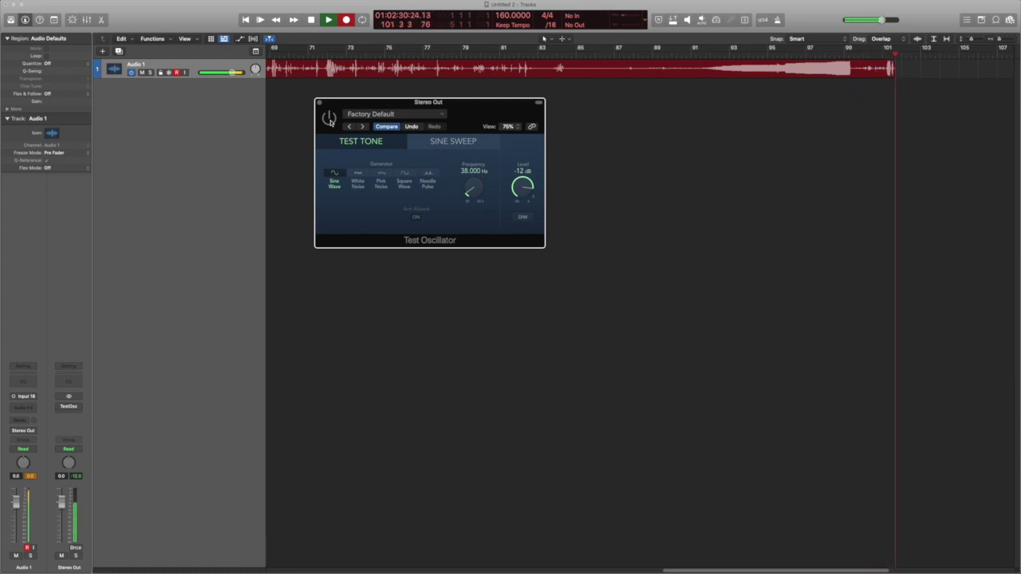
Enable the Test Oscillator on the Stereo Out and gradually raise its sine wave frequency to 130 Hz.
left_click(329, 118)
left_click_drag(472, 190, 474, 185)
scroll(474, 185, "up", 4)
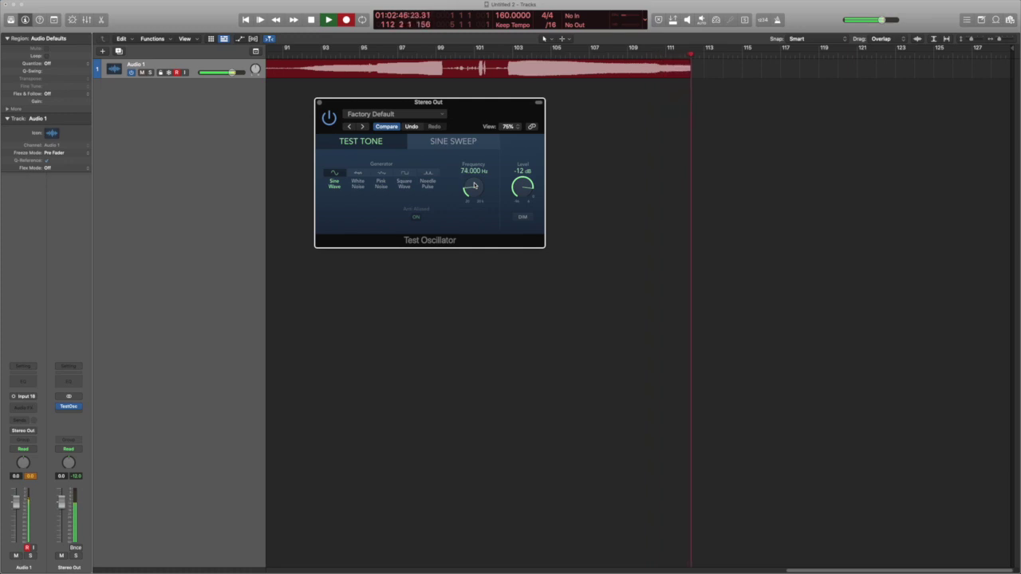
scroll(474, 185, "up", 7)
scroll(474, 185, "up", 6)
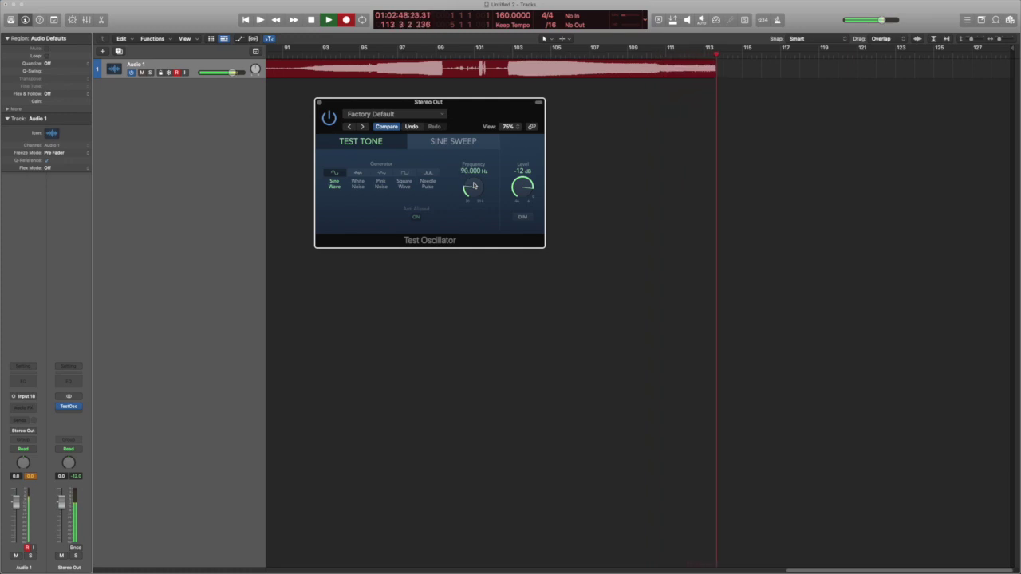
scroll(474, 186, "up", 8)
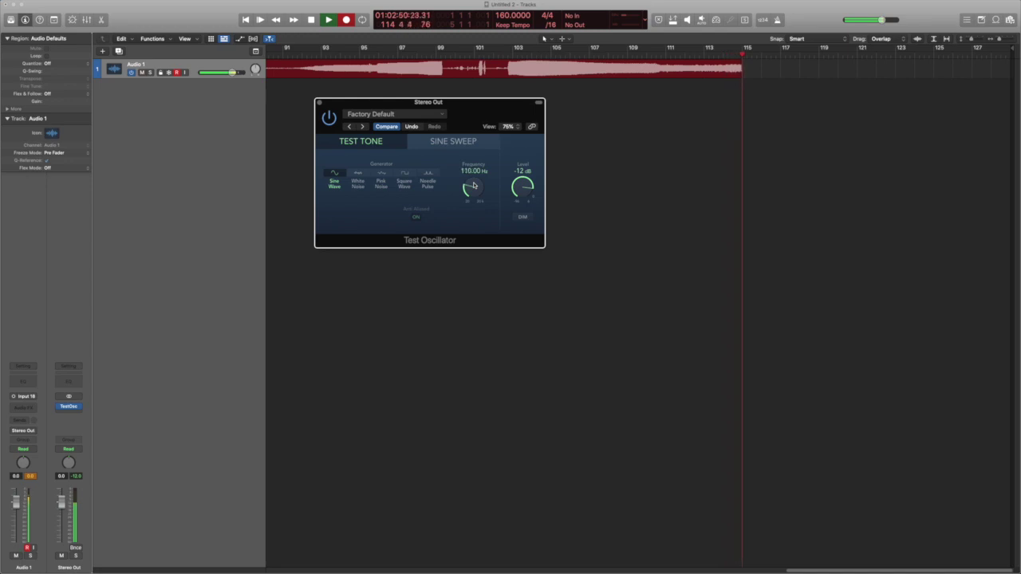
scroll(474, 185, "up", 4)
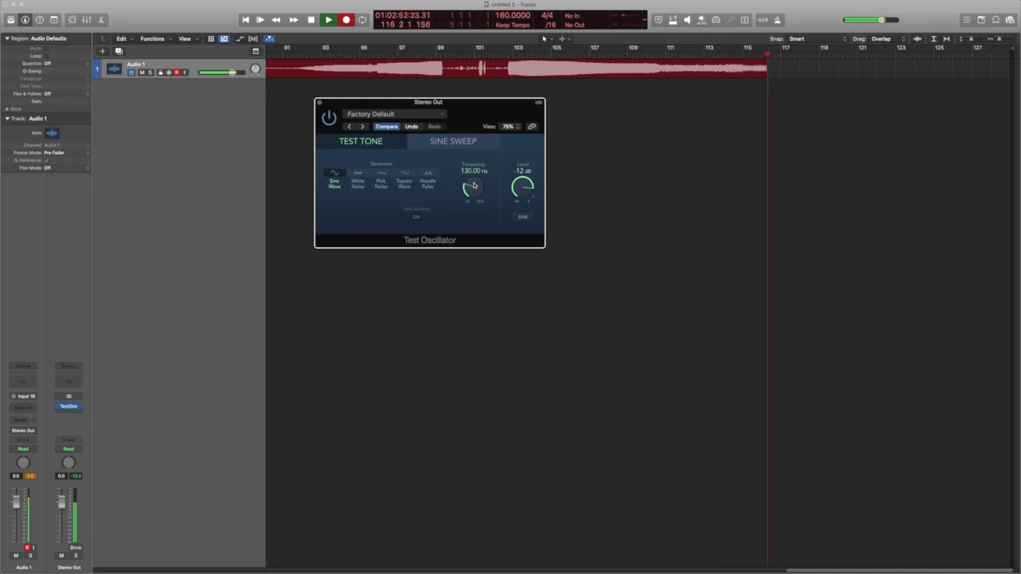
Continue the manual sine sweep by raising the oscillator frequency gradually to 200 Hz.
scroll(474, 185, "up", 5)
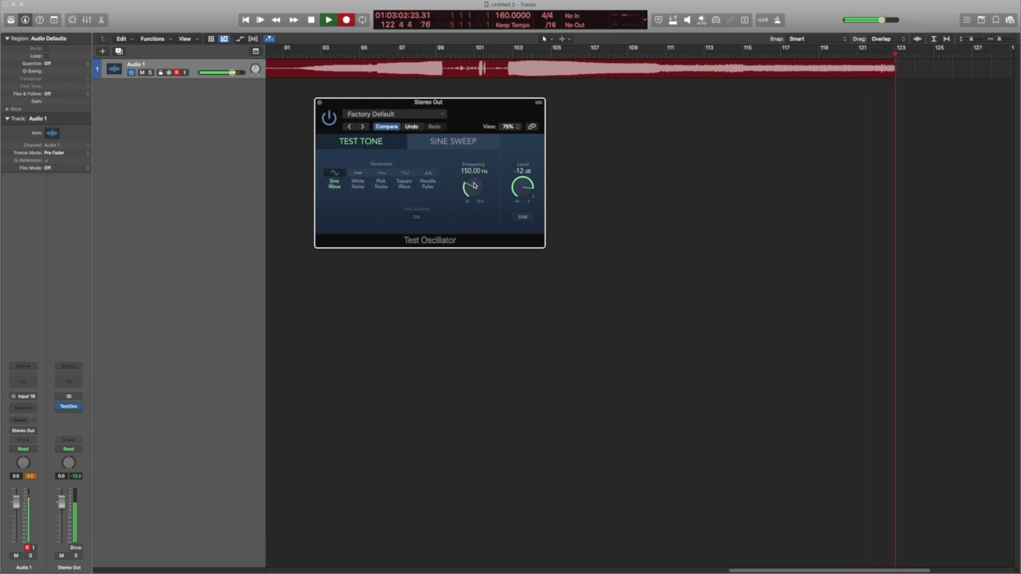
scroll(473, 185, "up", 2)
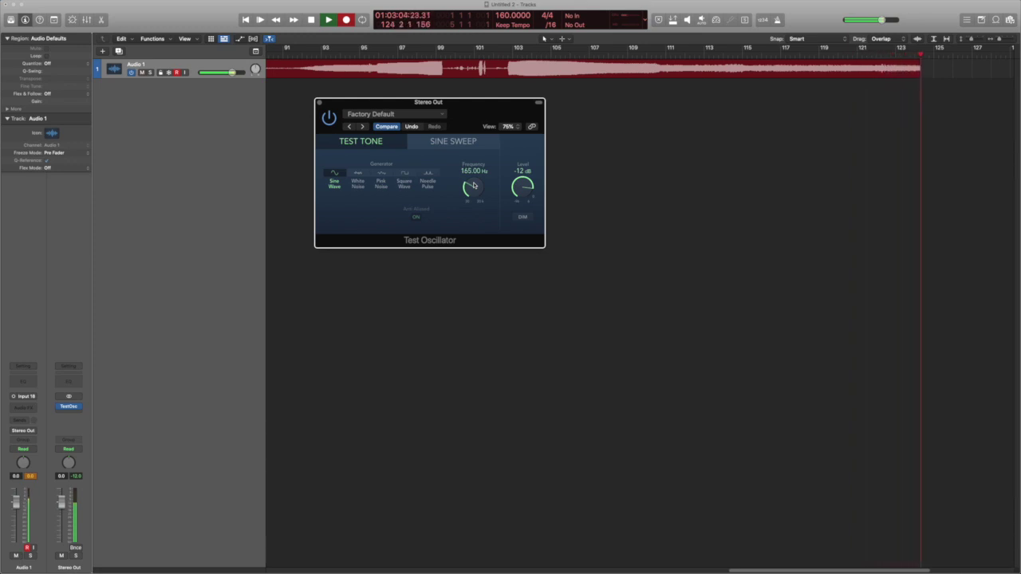
scroll(473, 185, "up", 1)
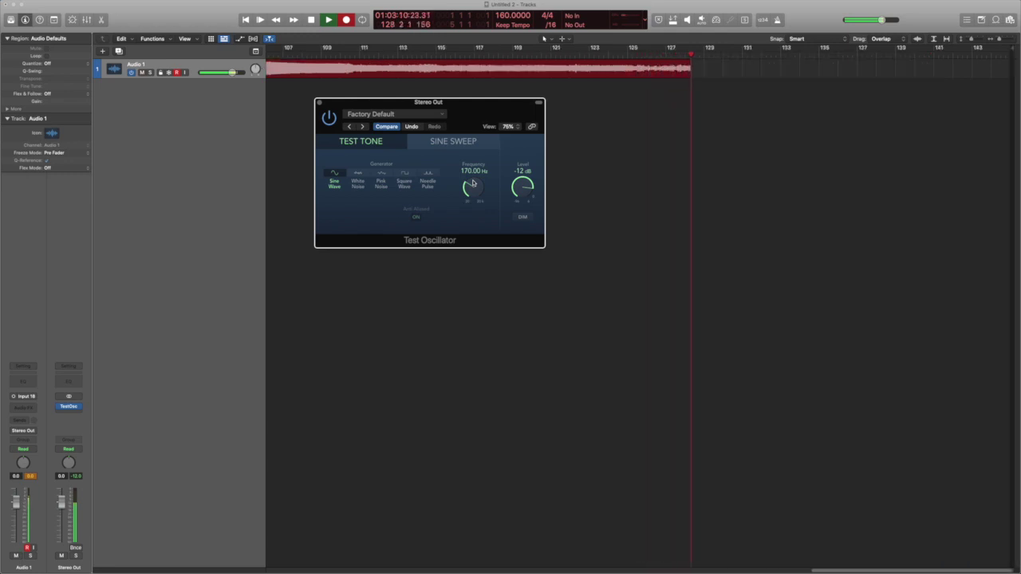
scroll(473, 186, "up", 4)
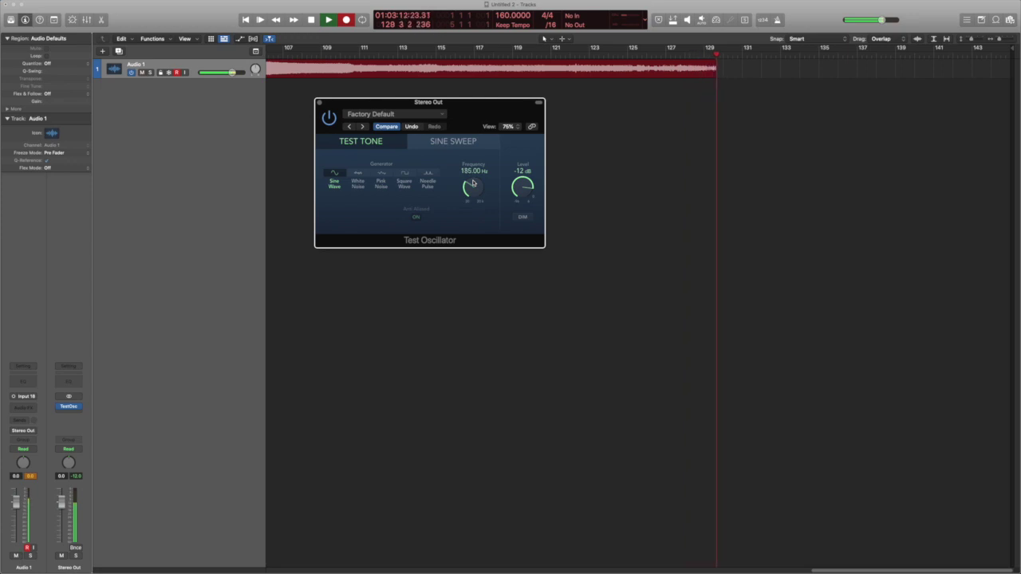
scroll(473, 184, "up", 2)
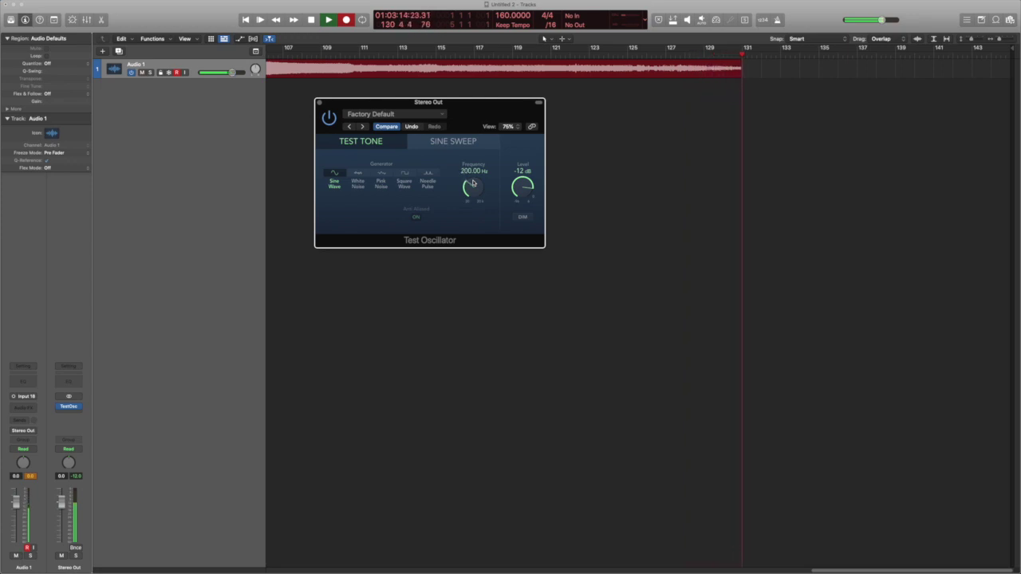
Raise the test tone frequency in small increments from 200 Hz up to 400 Hz.
scroll(473, 184, "up", 4)
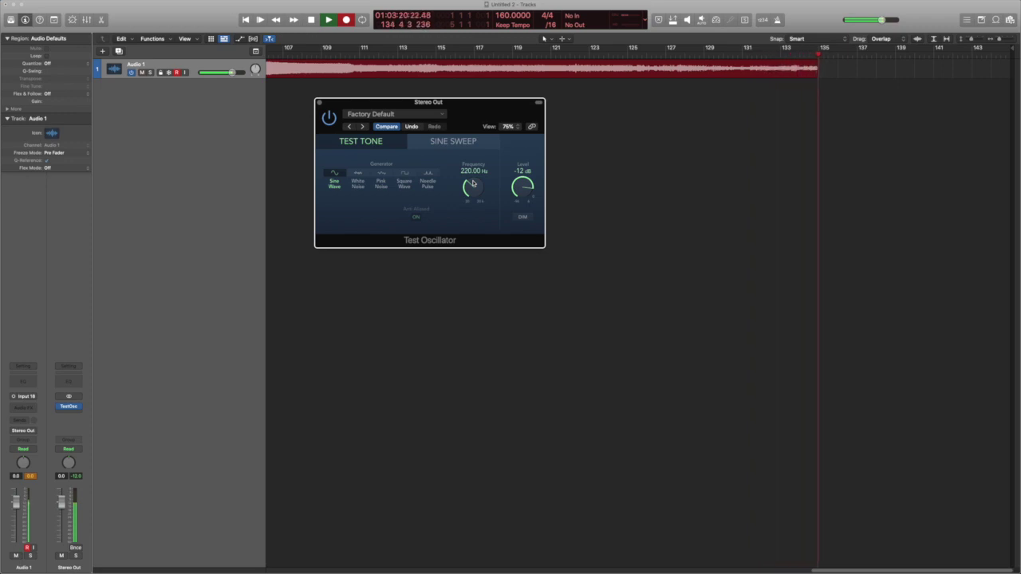
scroll(472, 184, "up", 1)
scroll(472, 183, "up", 2)
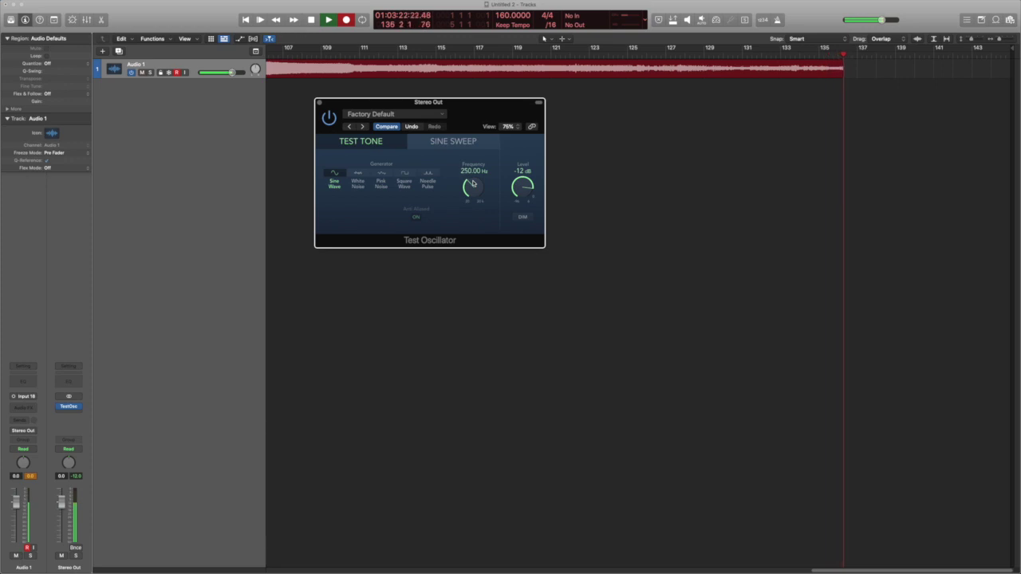
scroll(473, 183, "up", 1)
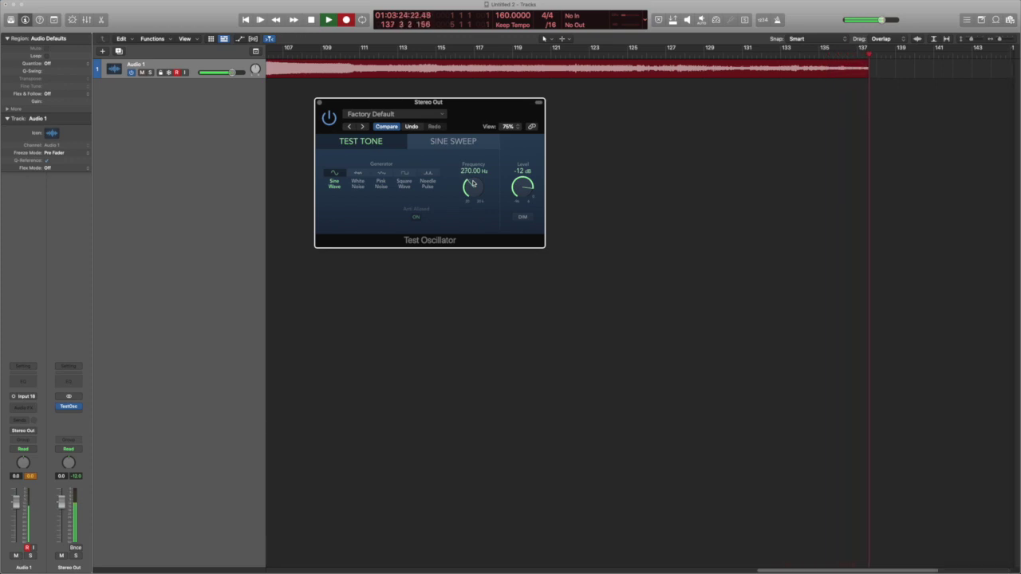
scroll(472, 184, "up", 1)
scroll(472, 183, "up", 2)
scroll(473, 184, "up", 2)
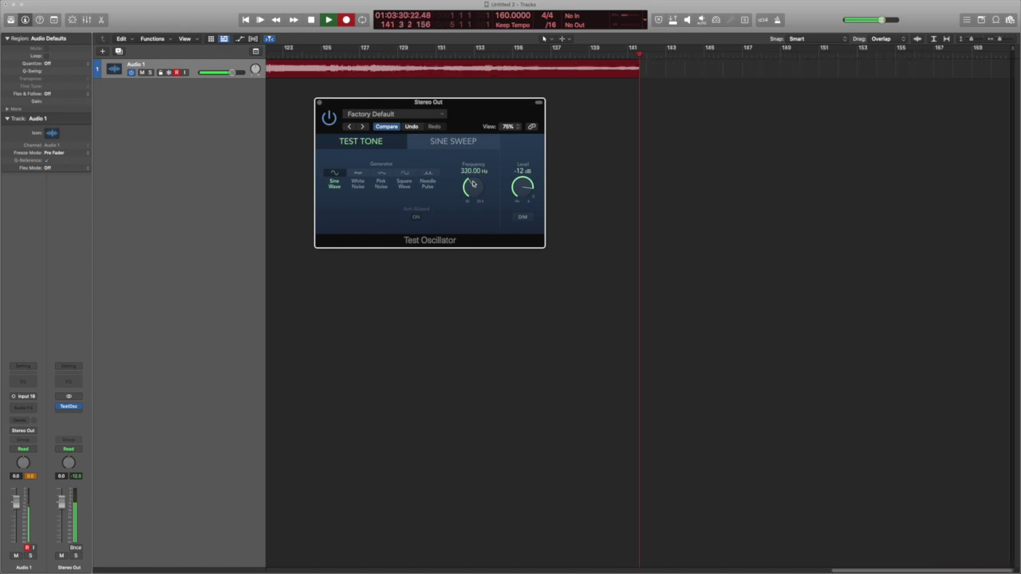
scroll(473, 183, "up", 2)
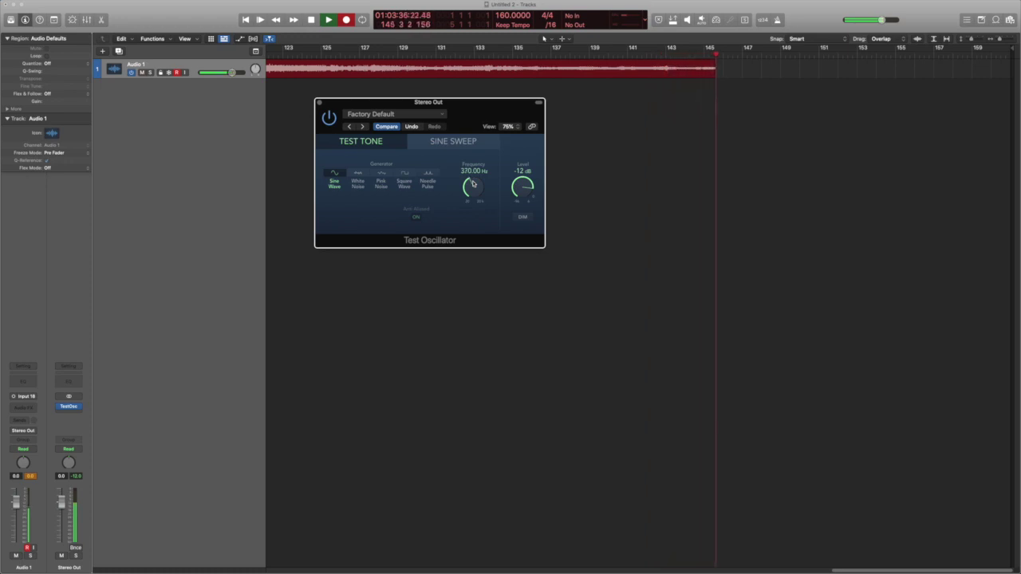
scroll(472, 183, "up", 3)
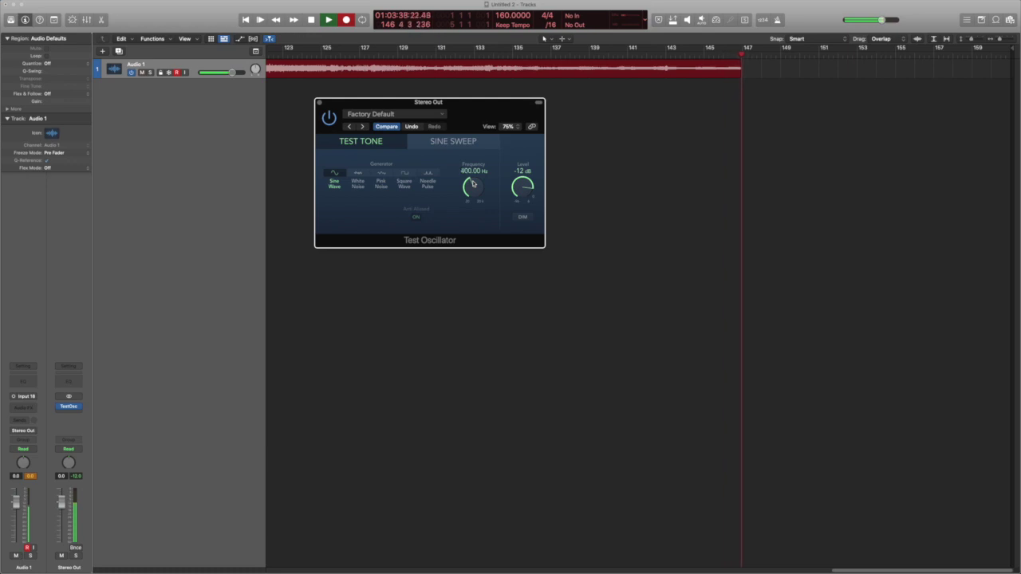
Bring the test tone frequency back down to 370 Hz.
scroll(472, 183, "down", 1)
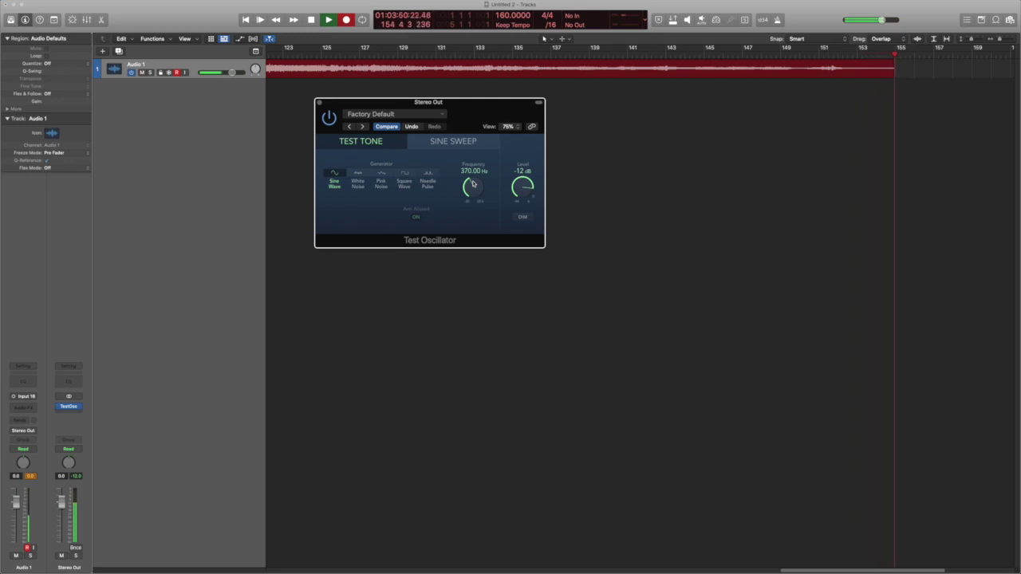
scroll(473, 184, "down", 1)
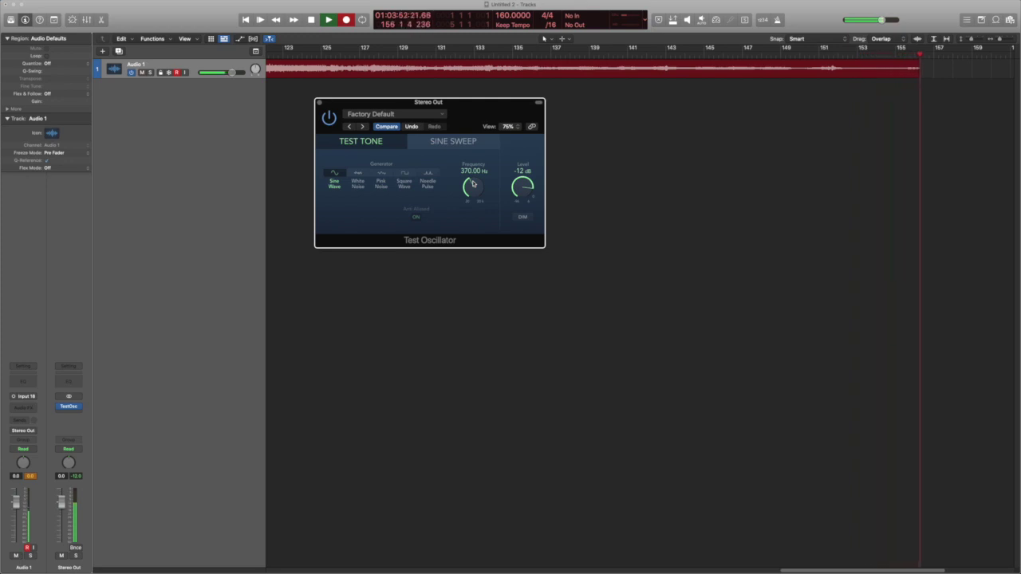
scroll(472, 184, "up", 1)
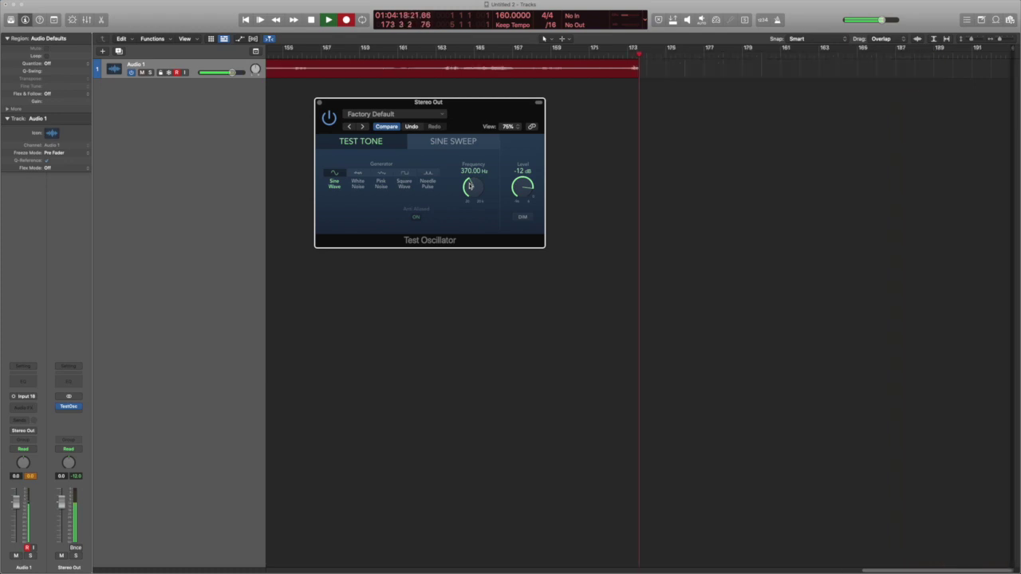
Sweep the sine wave frequency upward through the midrange to 1200 Hz.
scroll(470, 185, "up", 1)
scroll(470, 186, "up", 5)
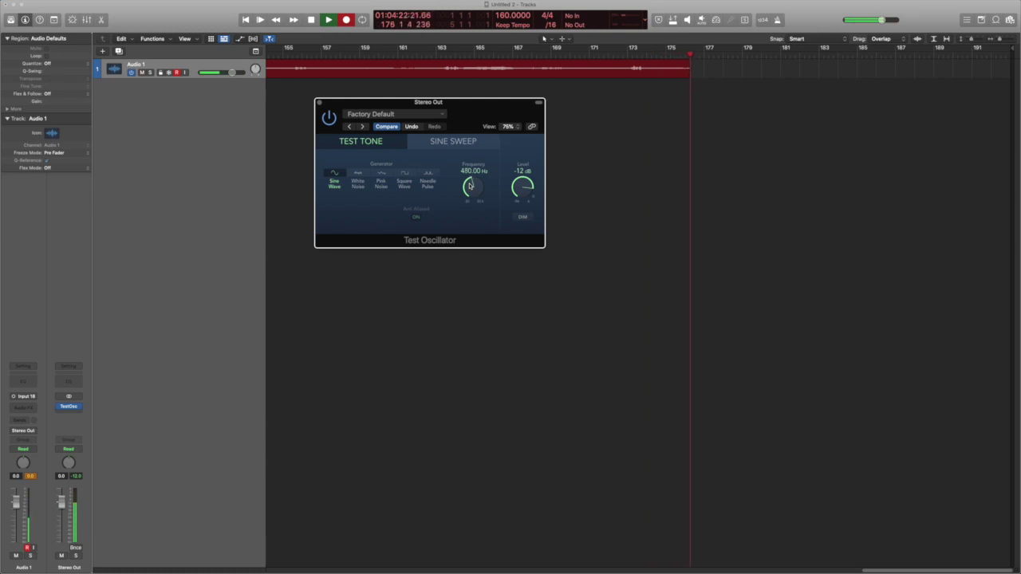
scroll(470, 186, "up", 4)
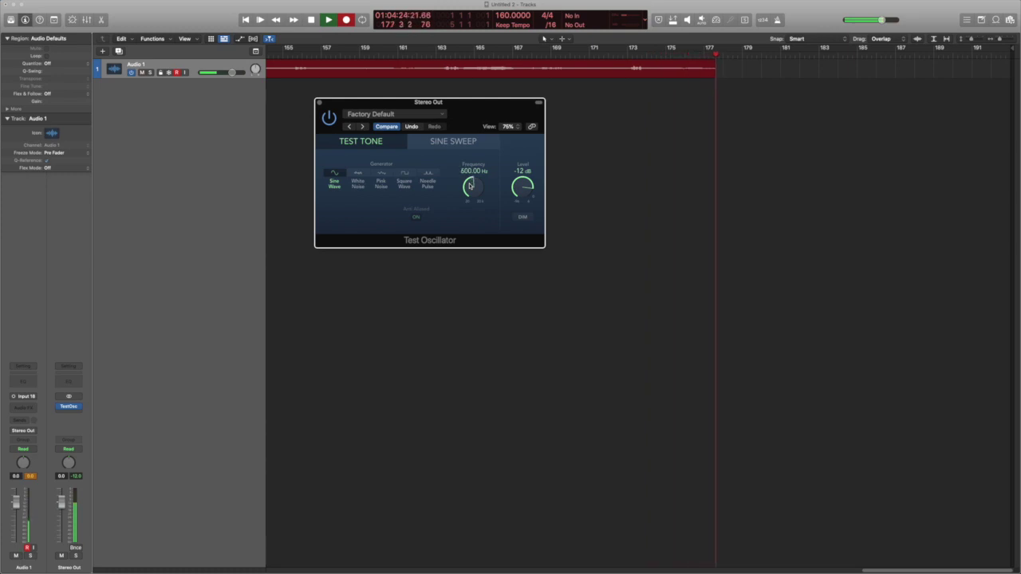
scroll(470, 186, "up", 14)
scroll(470, 186, "up", 8)
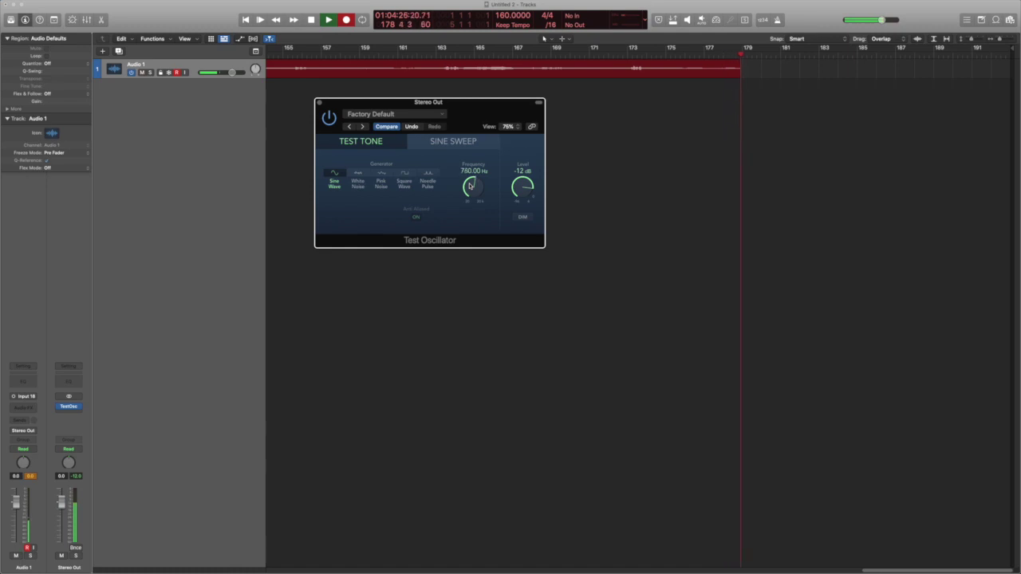
scroll(470, 186, "up", 4)
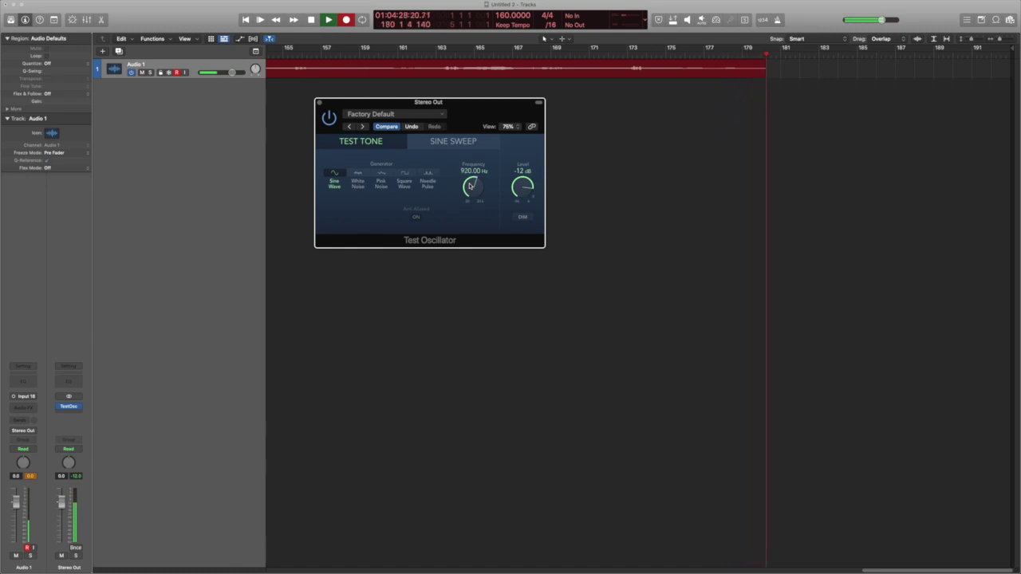
scroll(470, 186, "up", 15)
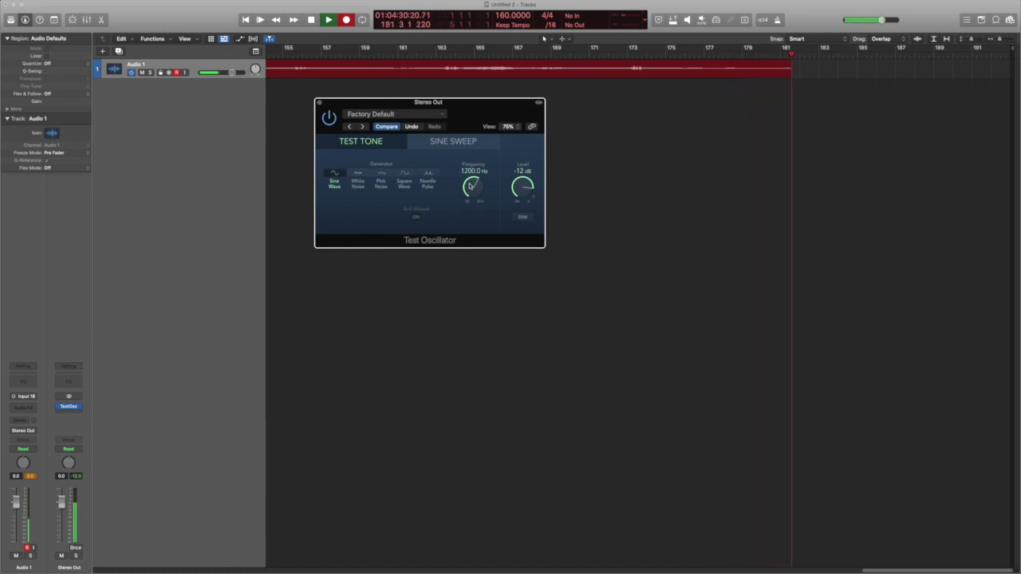
Sweep the test tone through the upper mids, dipping briefly to 1650 Hz before raising it to 3700 Hz.
scroll(471, 185, "up", 20)
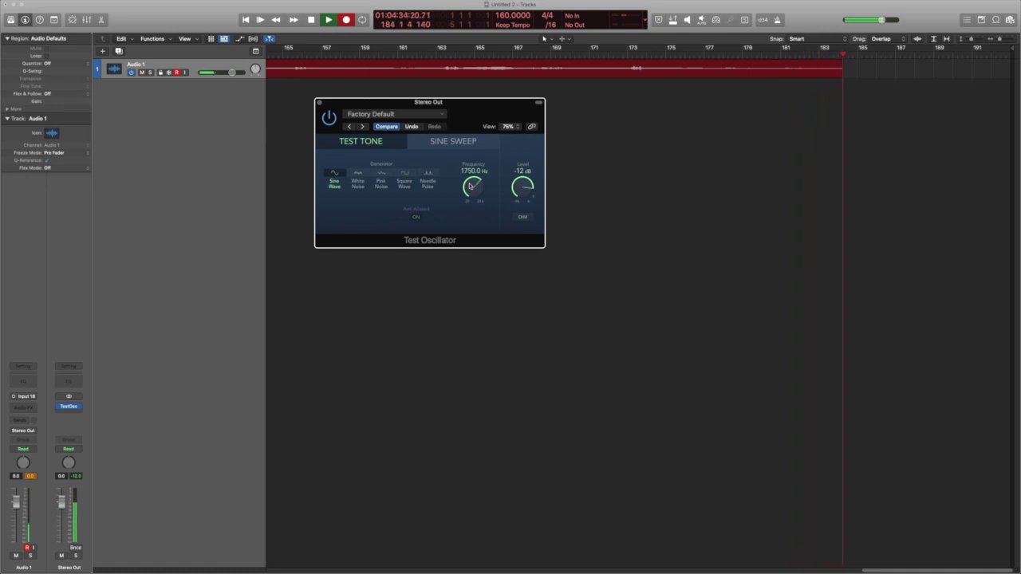
scroll(470, 186, "down", 20)
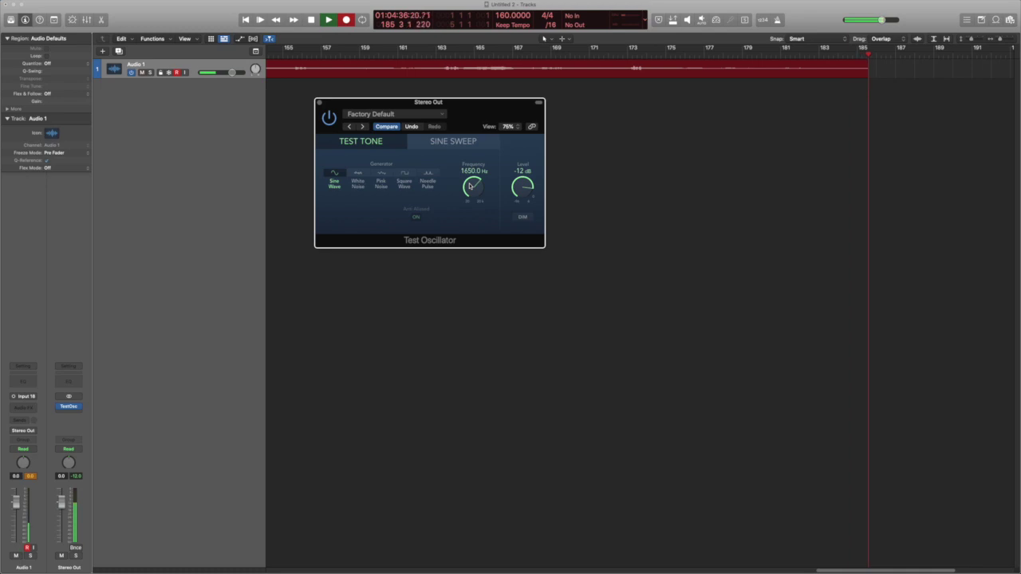
scroll(471, 186, "up", 20)
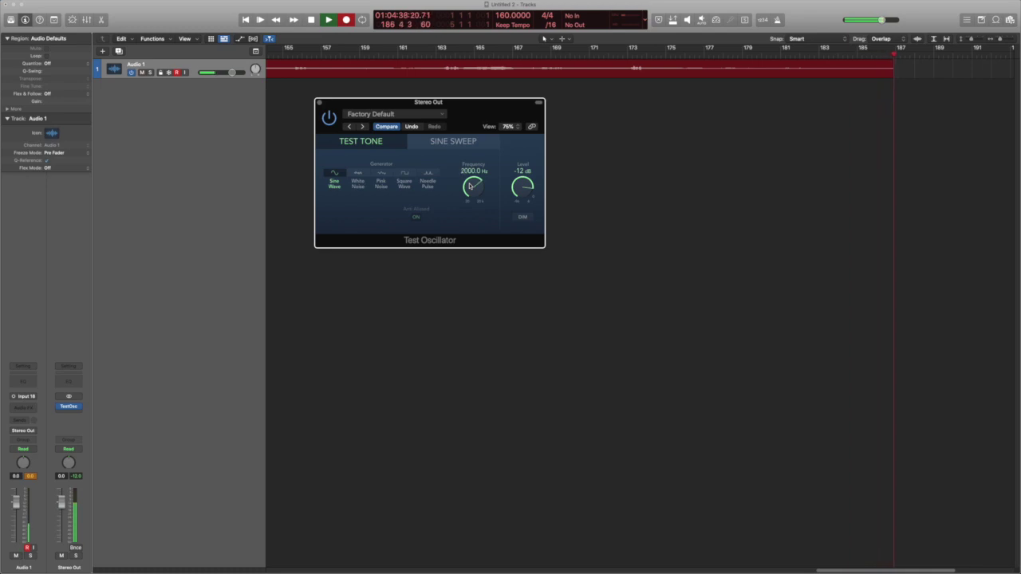
scroll(471, 186, "up", 20)
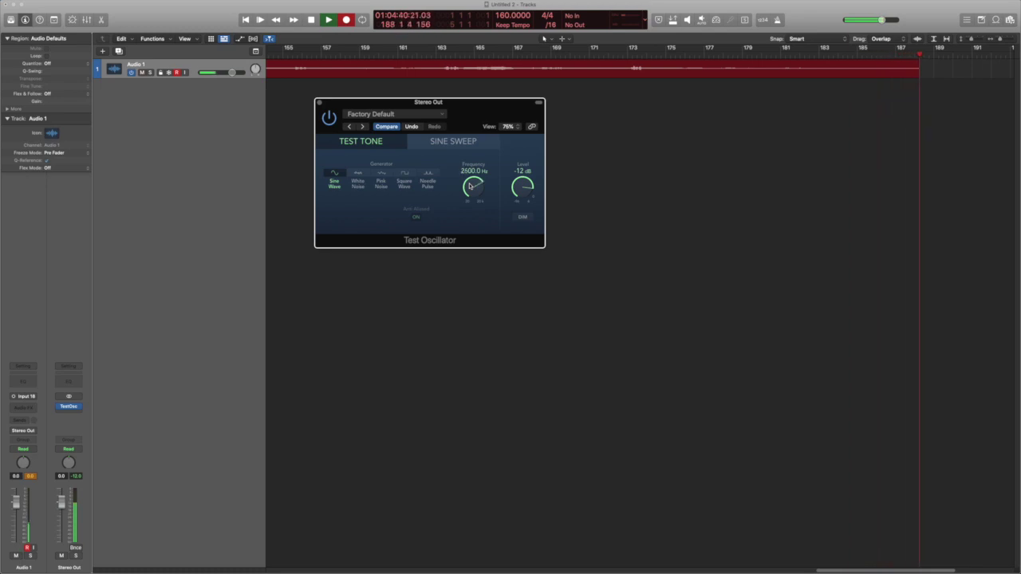
scroll(470, 186, "up", 20)
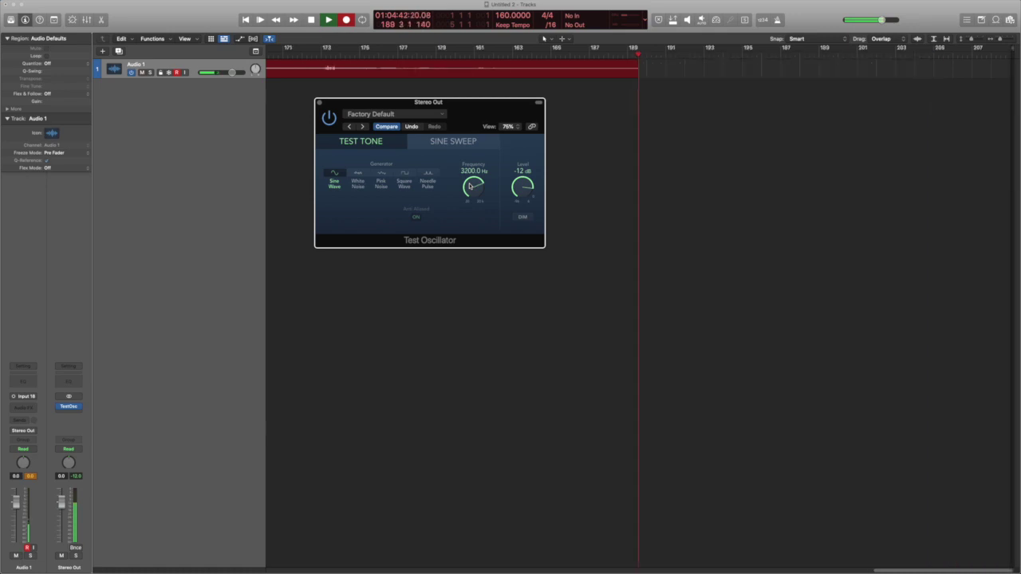
scroll(471, 186, "up", 10)
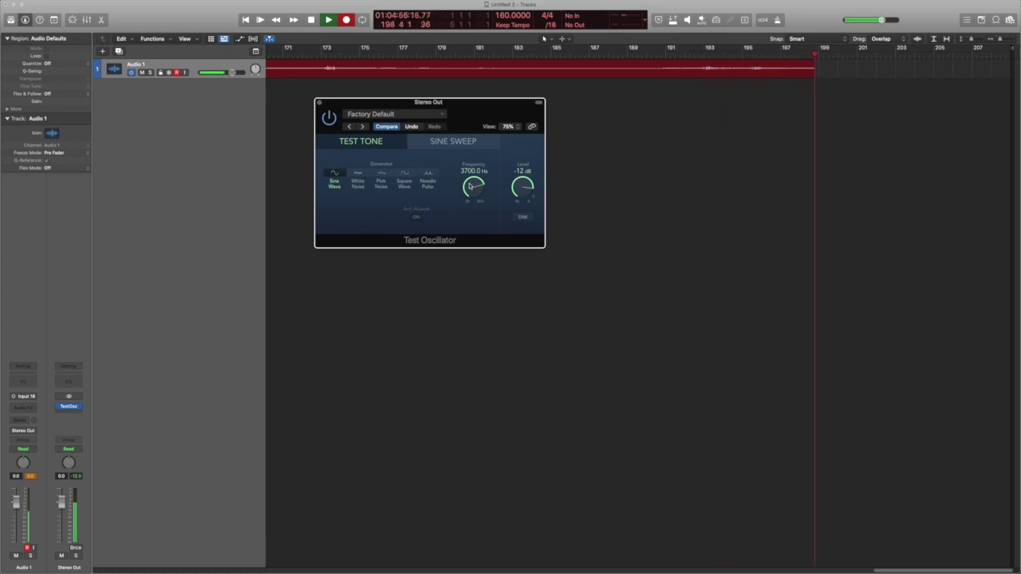
Raise the oscillator frequency gradually into the treble range, up to 10000 Hz.
scroll(471, 185, "up", 1)
scroll(471, 186, "up", 3)
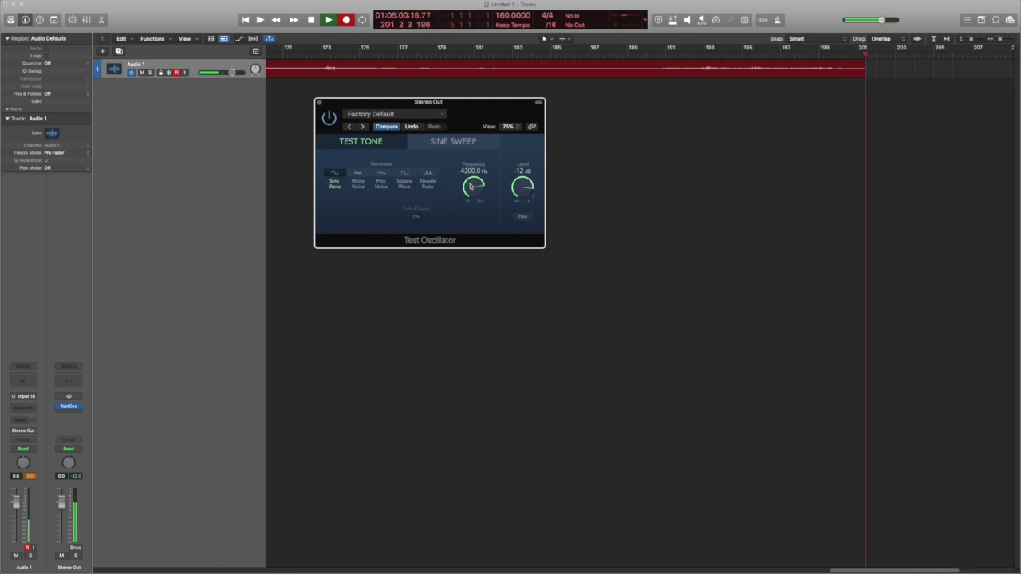
scroll(470, 186, "up", 7)
scroll(470, 186, "up", 12)
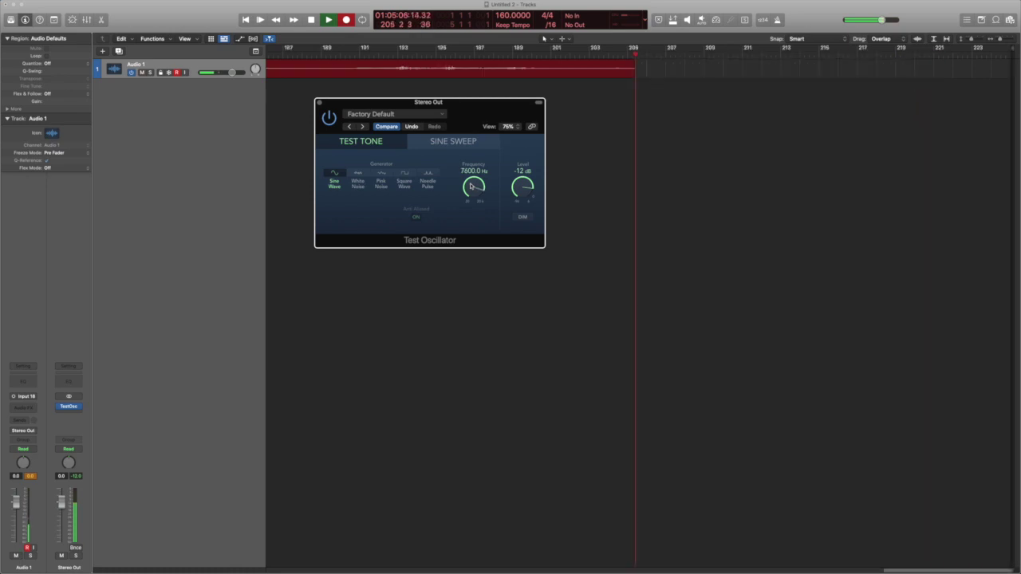
scroll(471, 186, "up", 6)
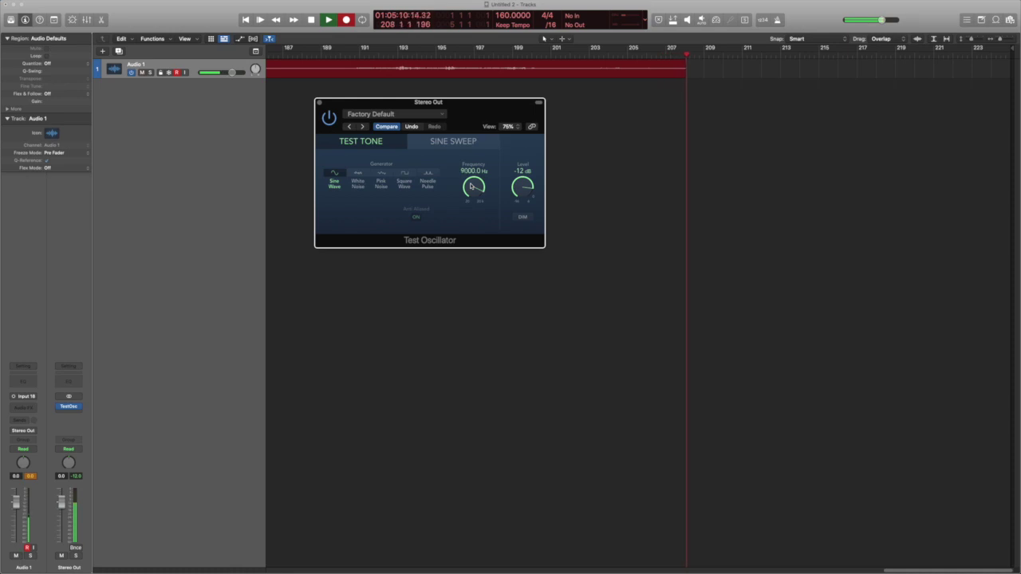
scroll(471, 186, "up", 2)
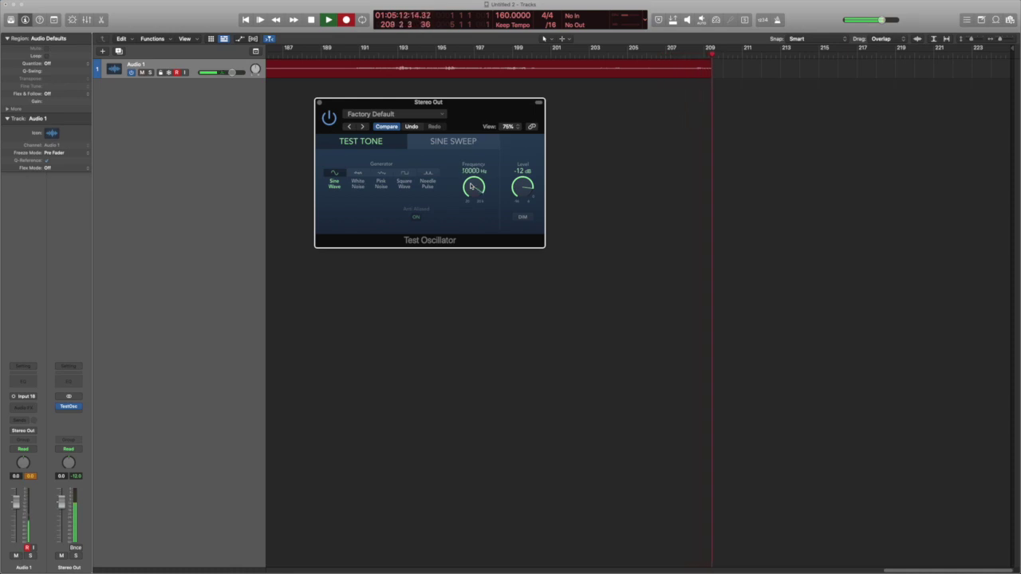
Raise the test tone to 16000 Hz, dip it briefly to 15500 Hz, and return it to 16000 Hz.
scroll(470, 186, "up", 5)
scroll(471, 186, "up", 20)
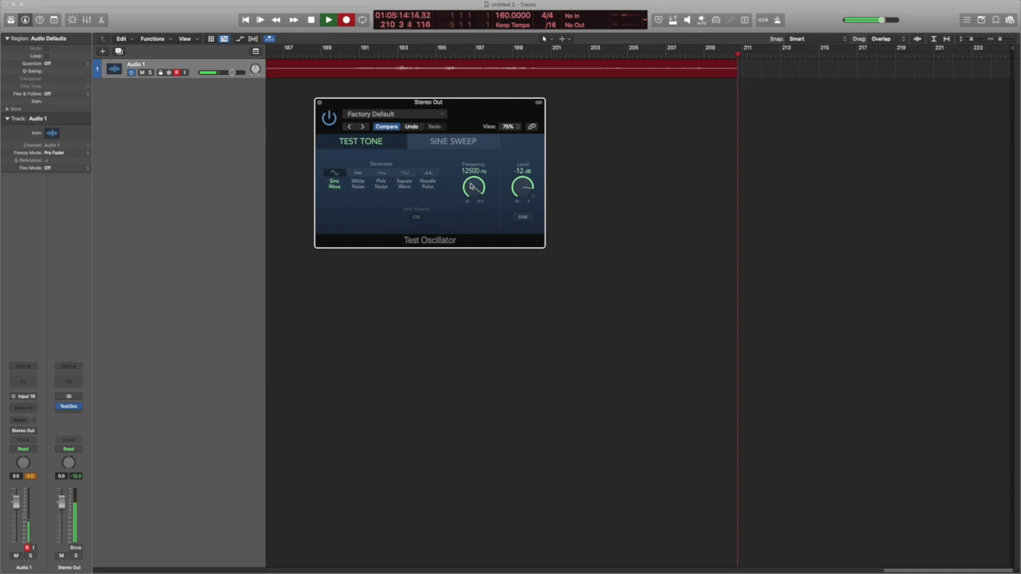
scroll(470, 185, "up", 5)
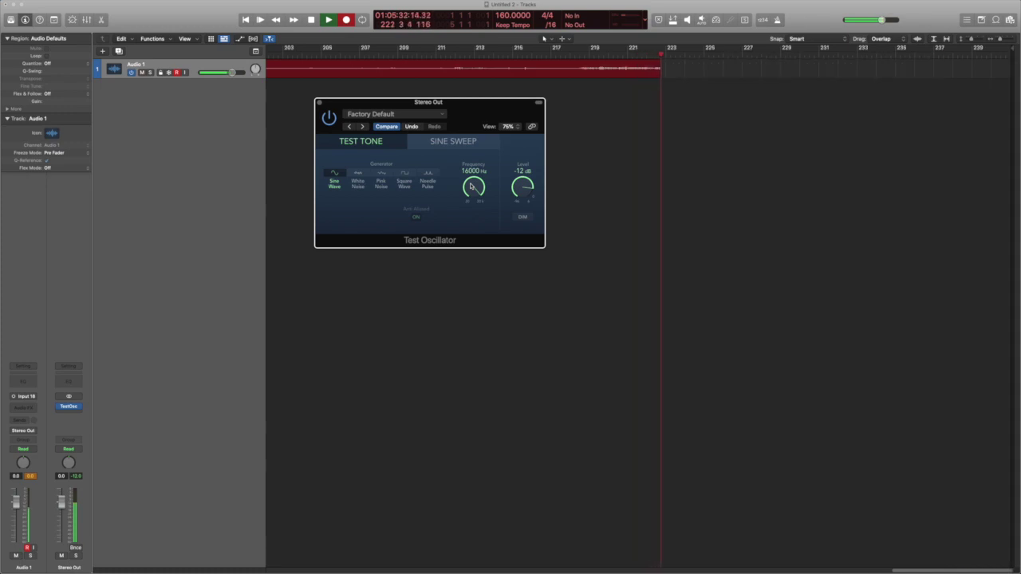
scroll(472, 186, "up", 5)
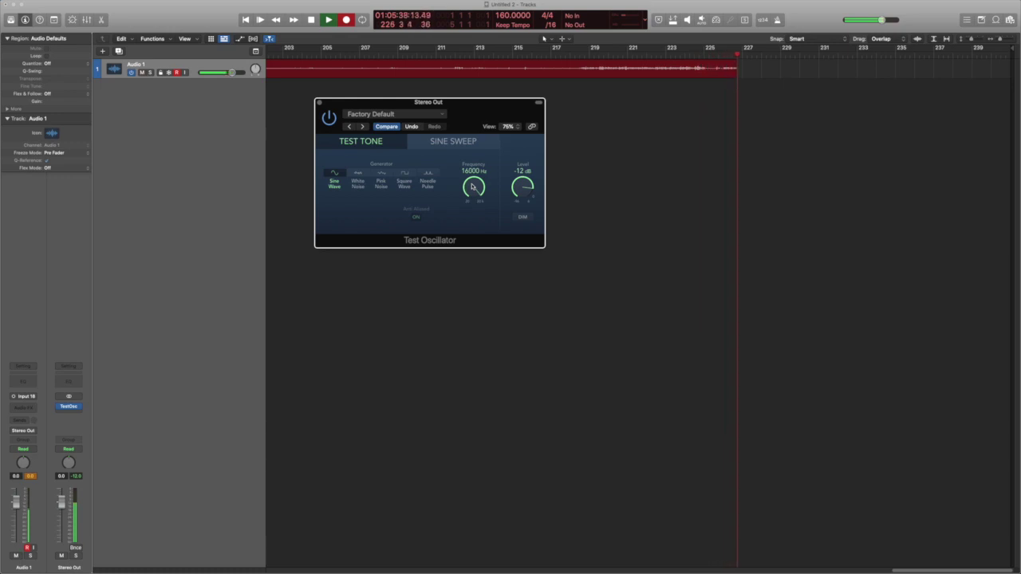
scroll(472, 187, "down", 1)
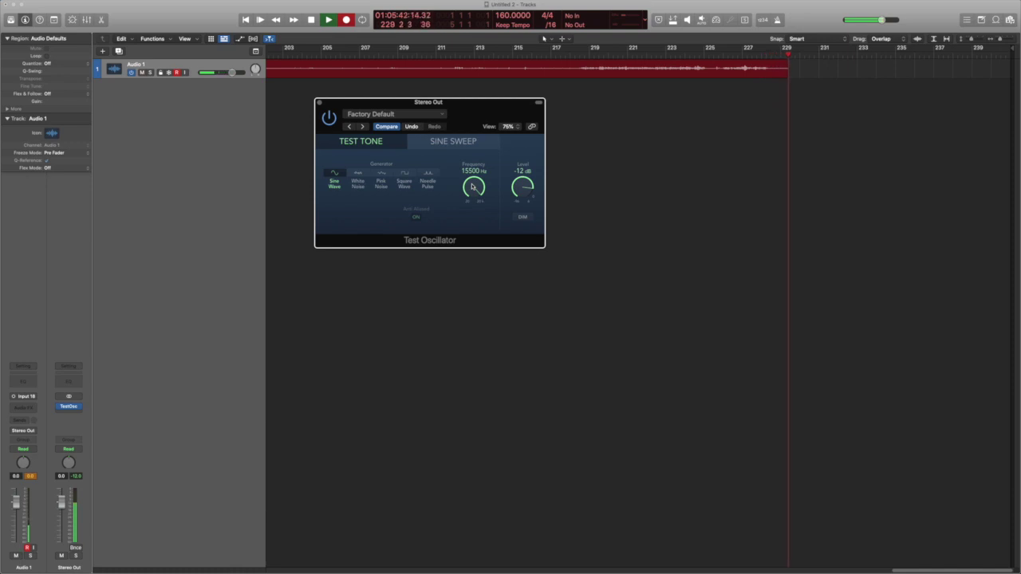
scroll(473, 187, "up", 1)
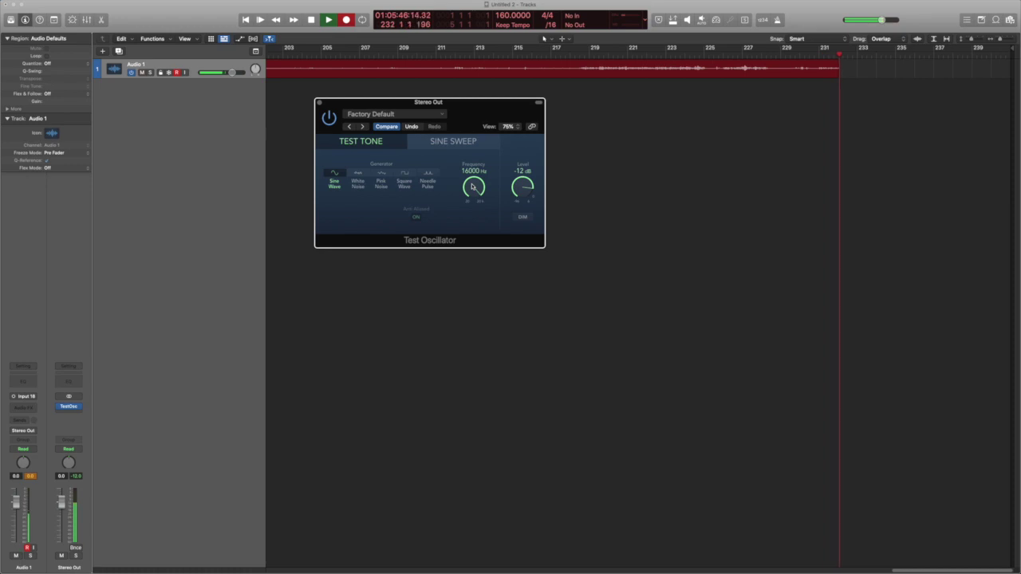